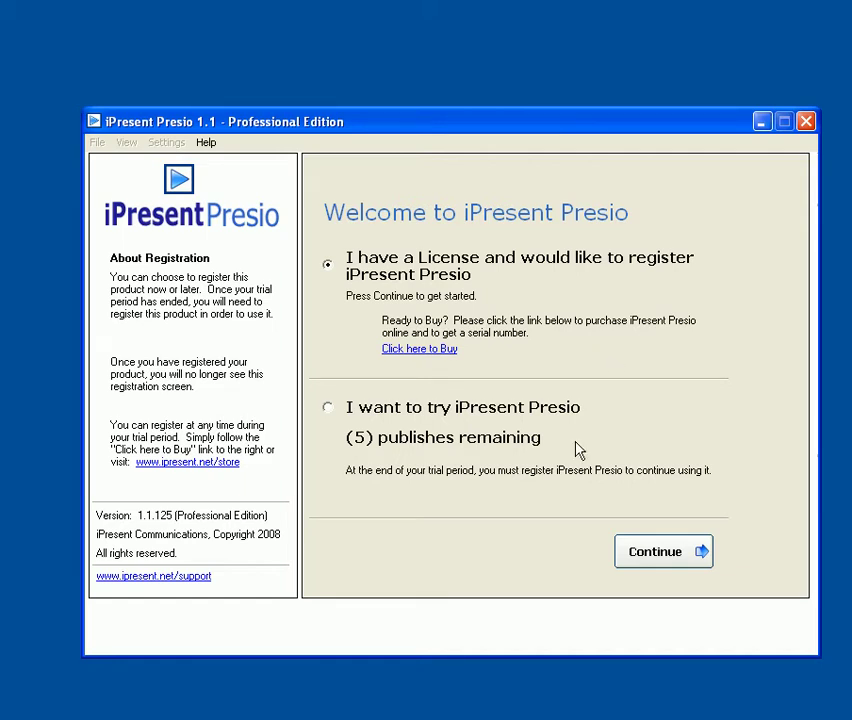
- Continue in trial mode and create a new 'Synchronize media with slides' project
click(493, 411)
click(660, 552)
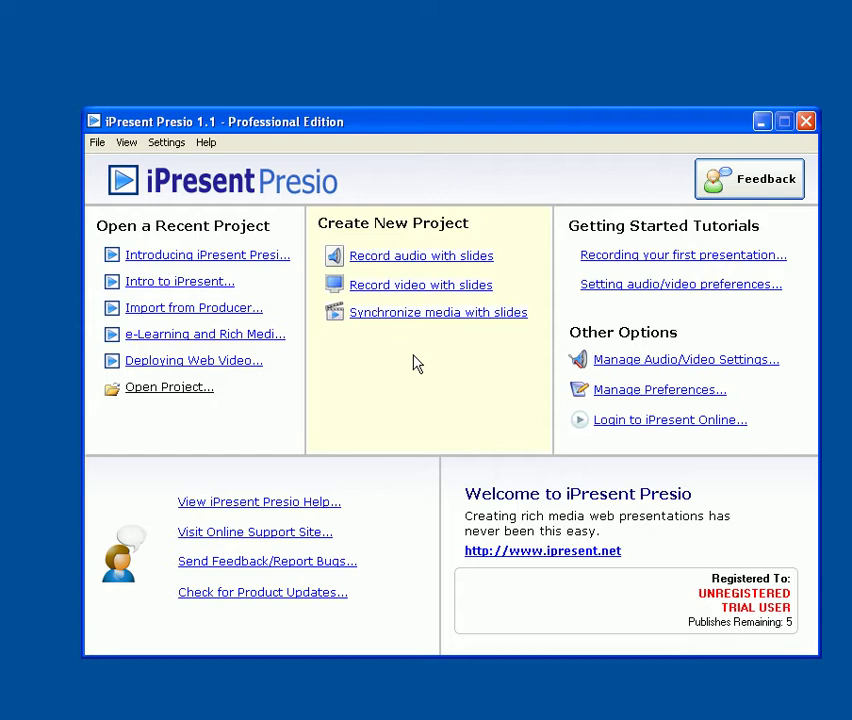
click(436, 315)
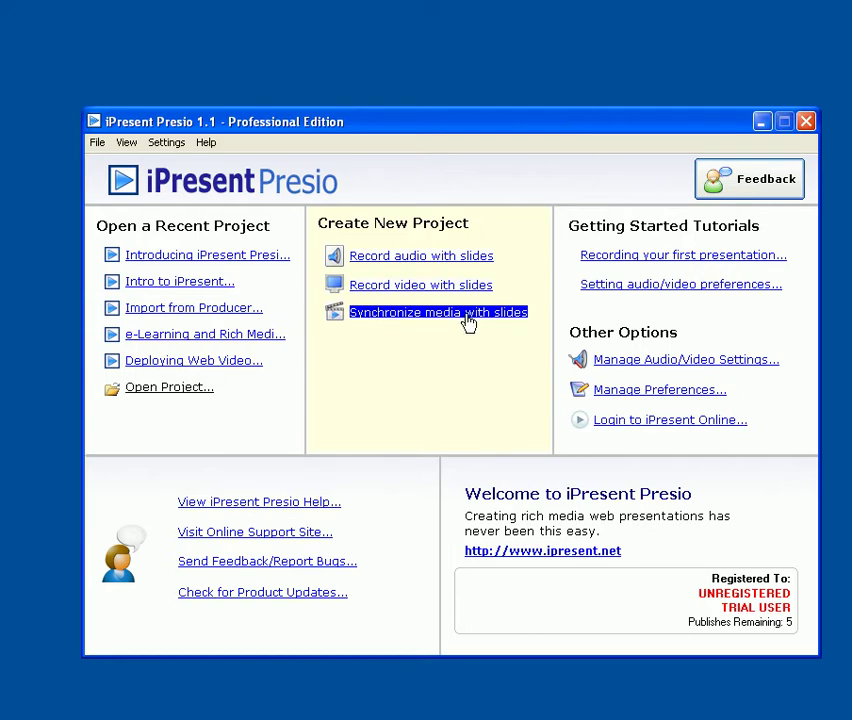
click(467, 317)
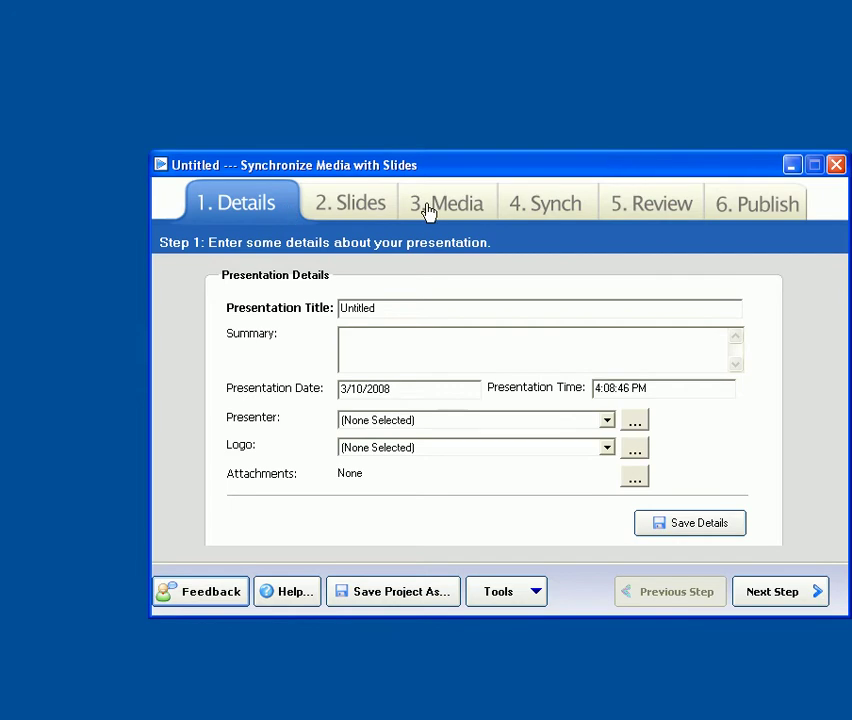
- Add the 'Howcast - How To Back Up Your iTunes Library' video from My Music\iTunes\iTunes Music\Downloads\Podcasts as media
click(428, 210)
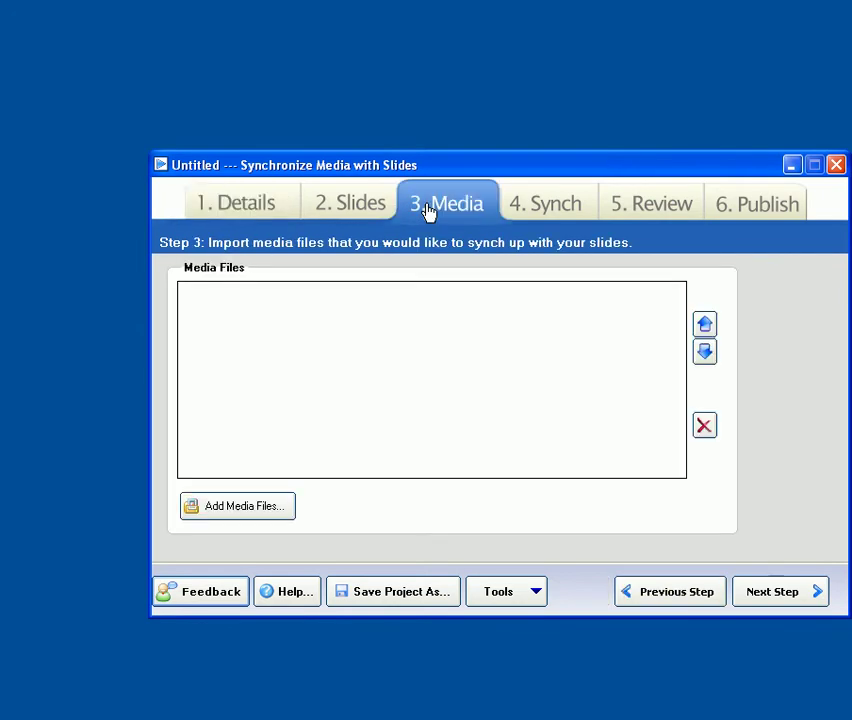
click(228, 509)
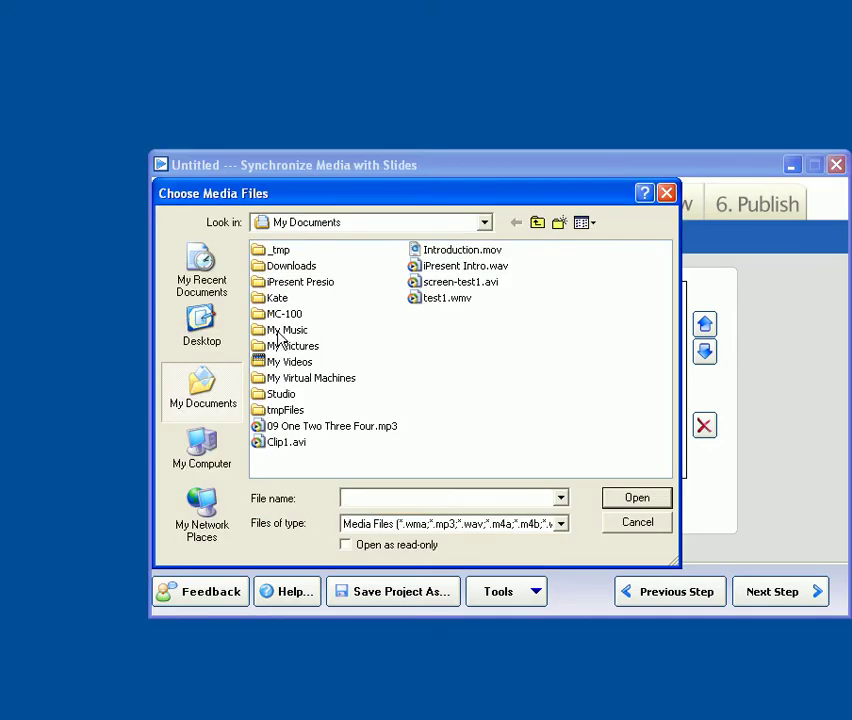
double_click(282, 333)
double_click(287, 254)
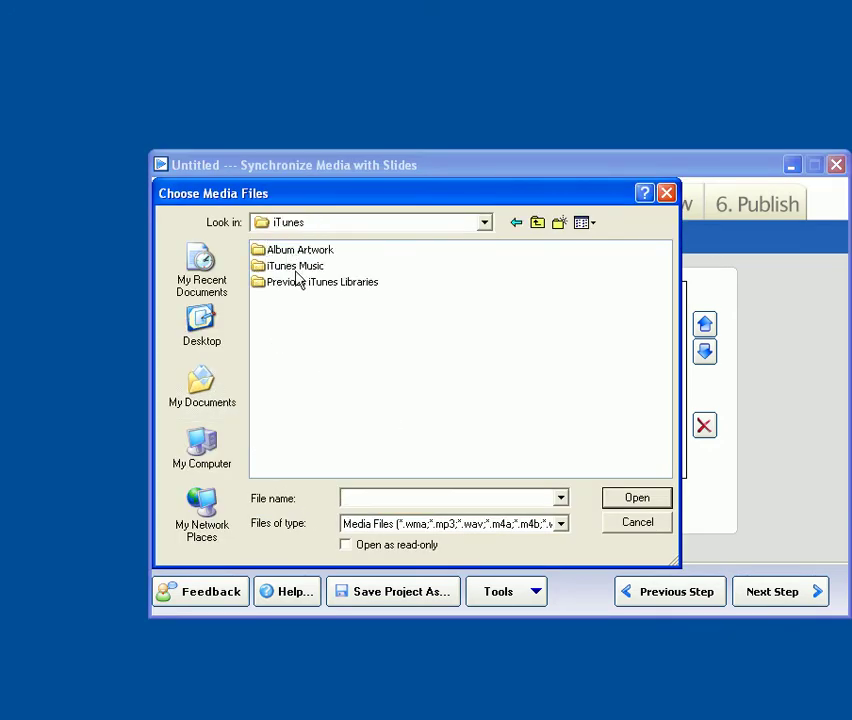
double_click(304, 270)
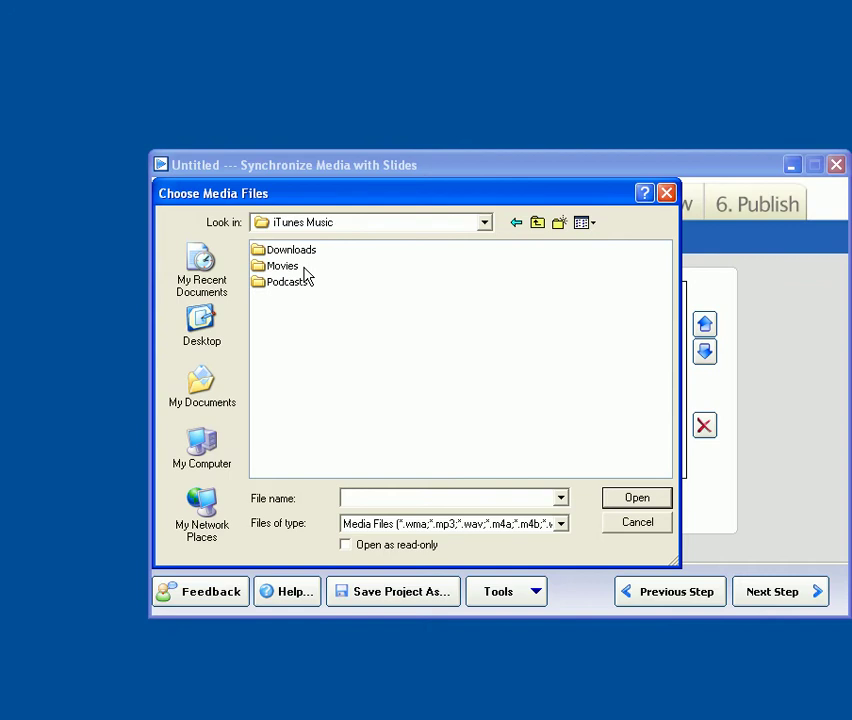
double_click(290, 251)
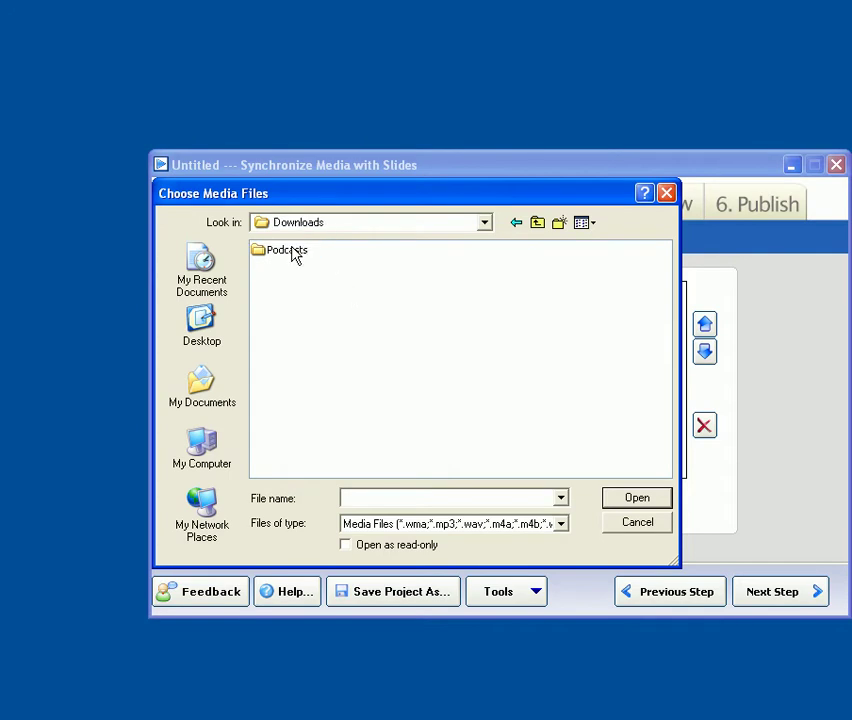
double_click(287, 254)
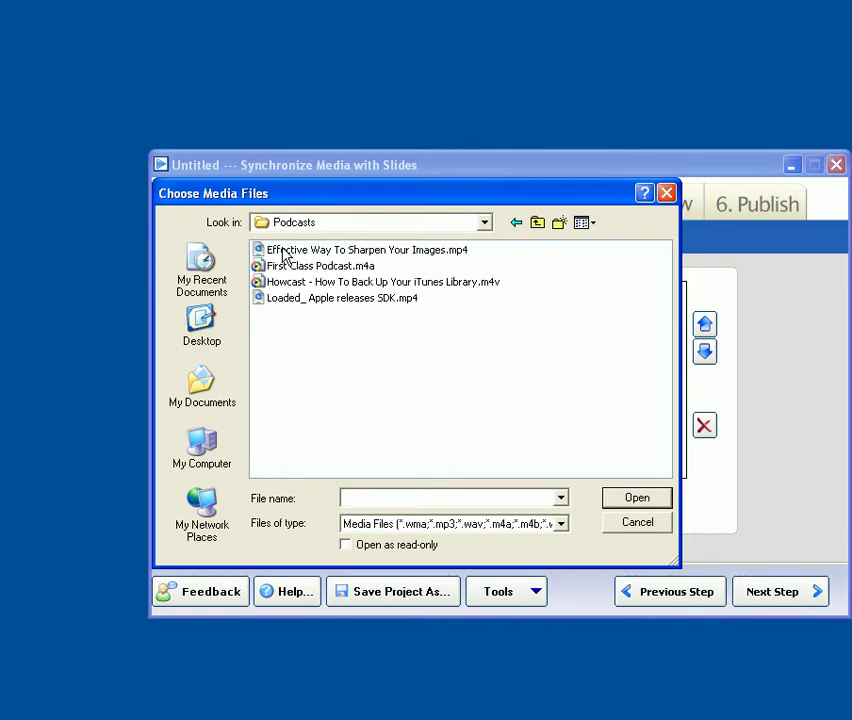
click(330, 283)
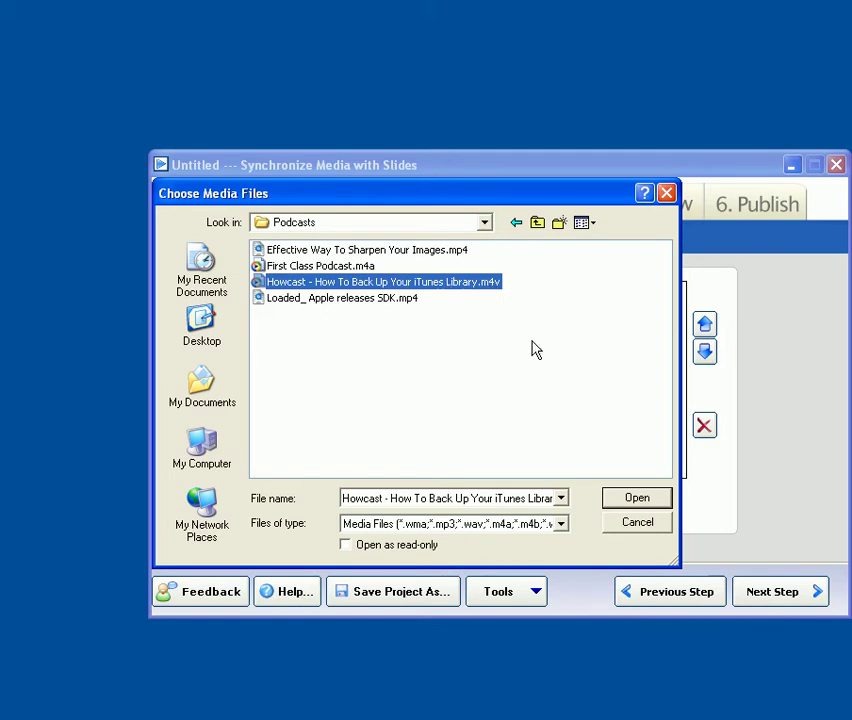
click(635, 498)
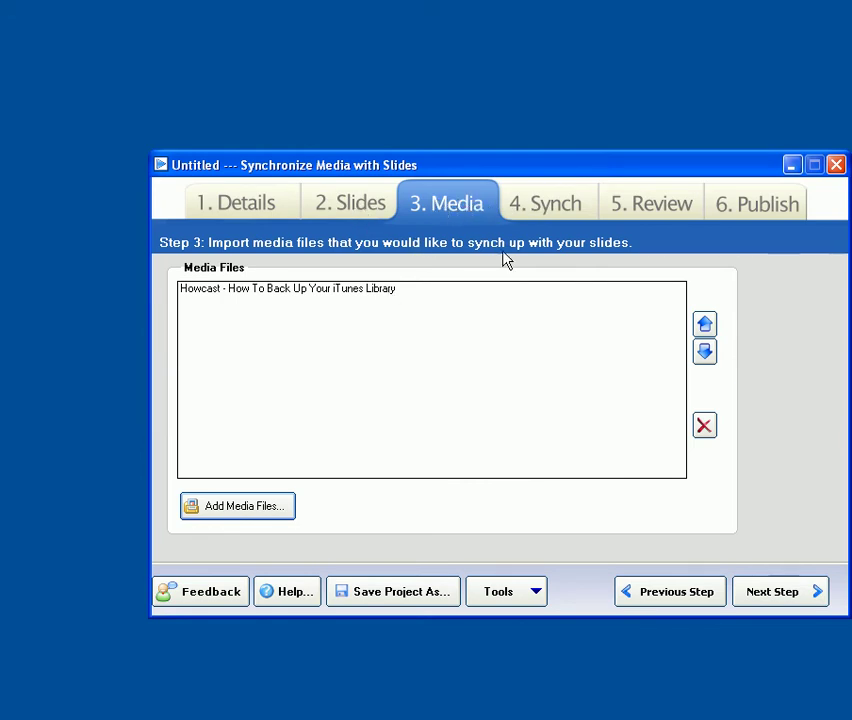
- On the Review step, play the Howcast clip, skip ahead and pause it at 00:00:05
click(663, 211)
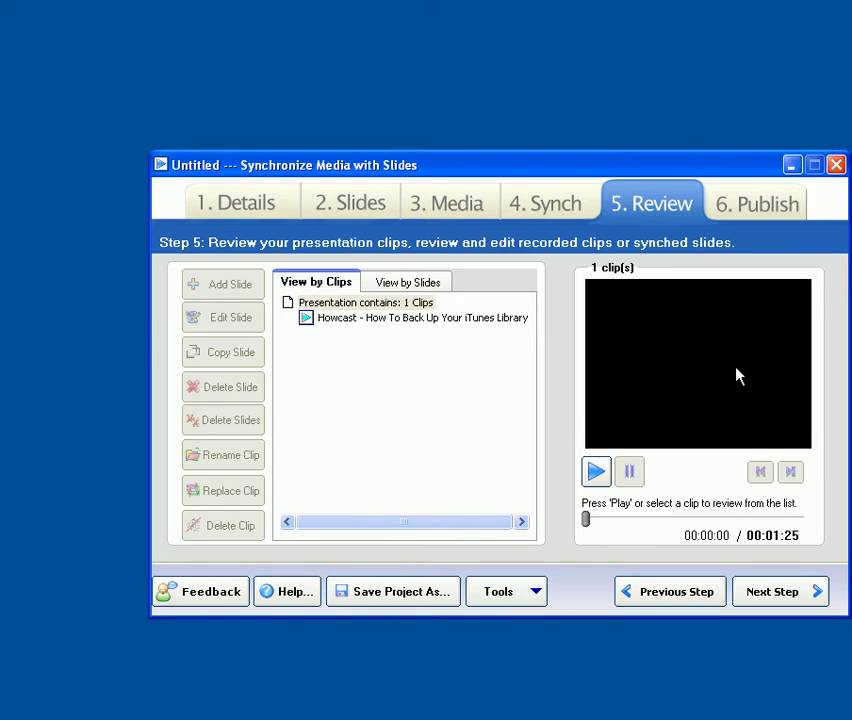
click(449, 318)
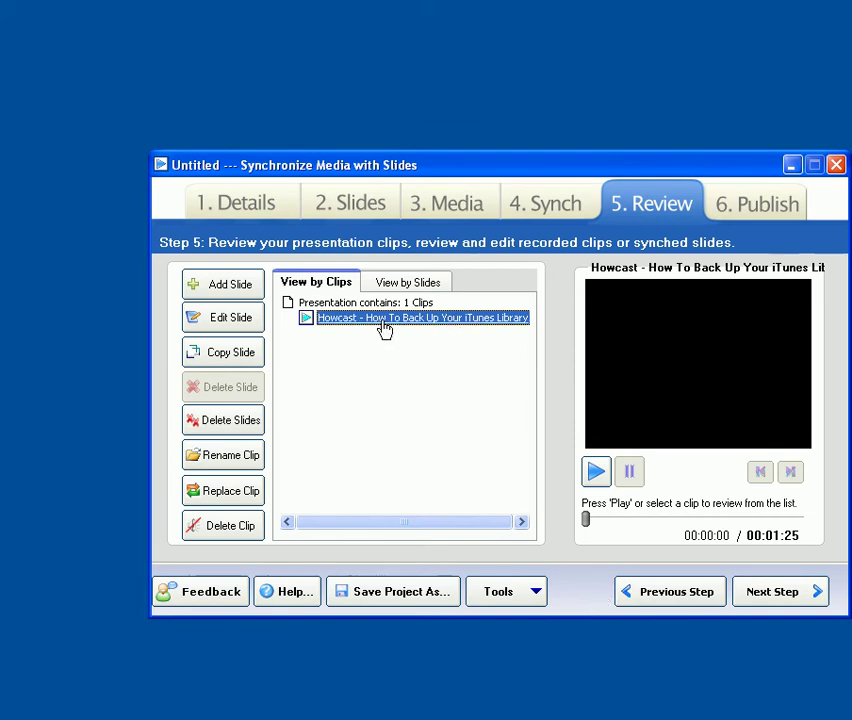
click(596, 474)
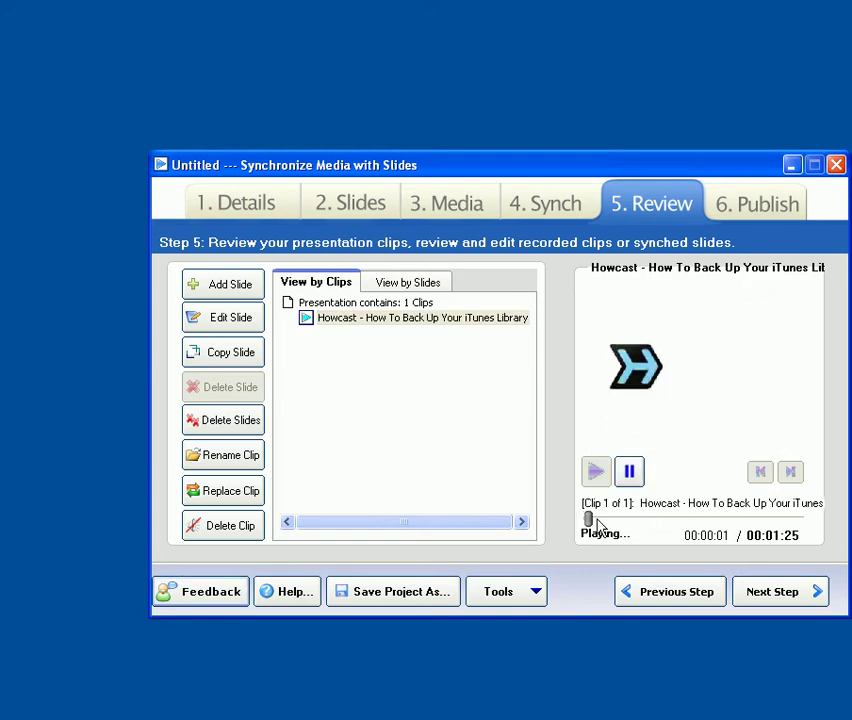
mouse_move(590, 522)
mouse_down()
mouse_move(626, 520)
mouse_move(601, 527)
mouse_move(597, 520)
mouse_up()
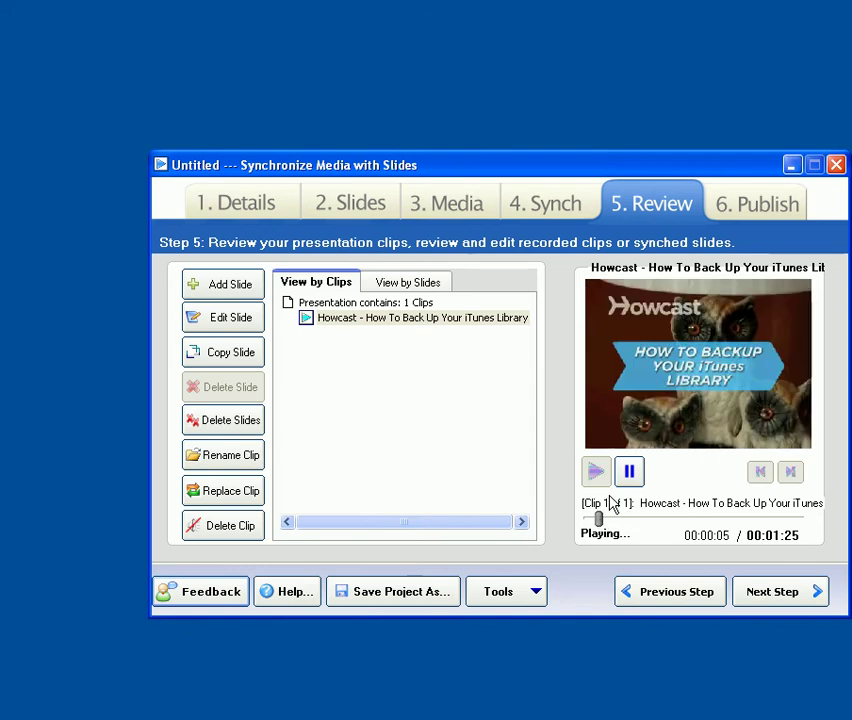
click(631, 474)
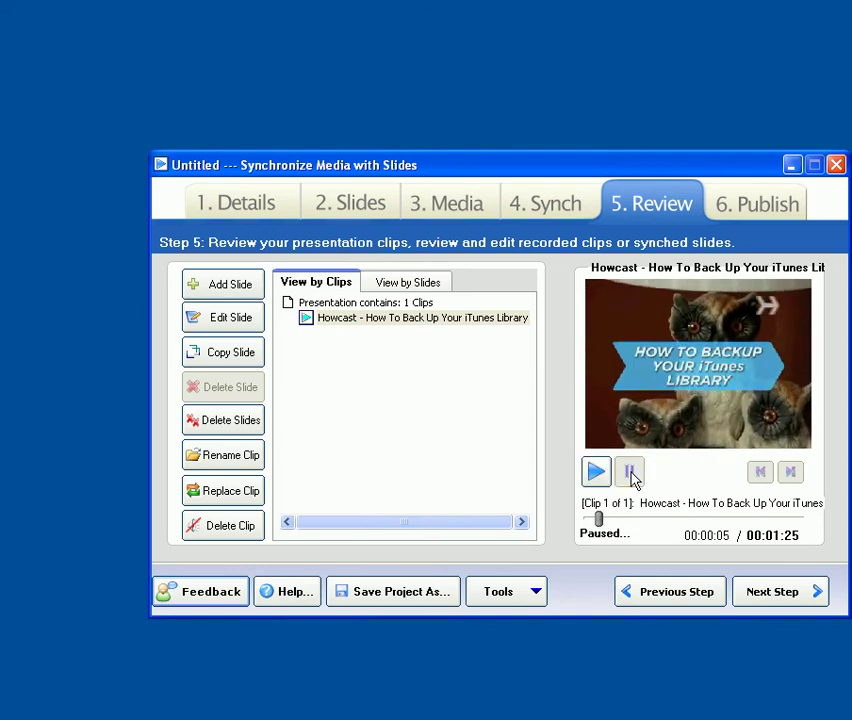
click(437, 318)
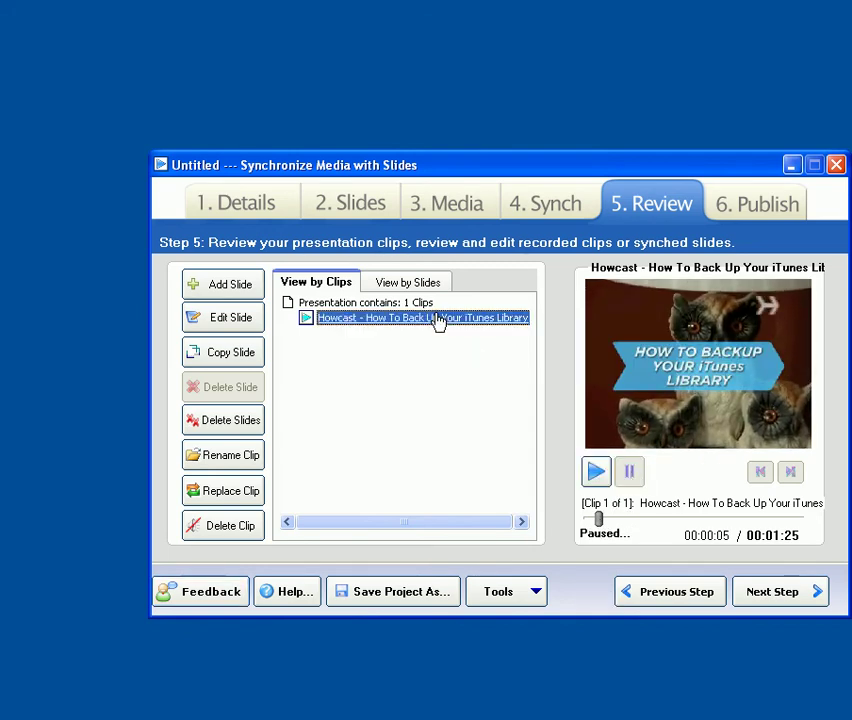
- Export the Howcast clip as a Windows Media Video (*.wmv) into C:\AAA
click(535, 594)
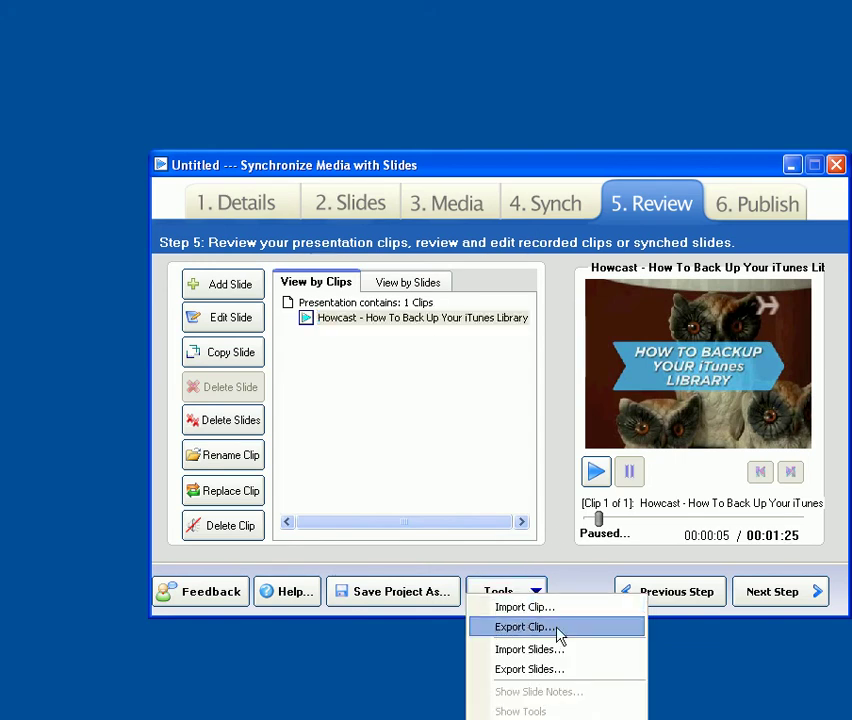
click(560, 630)
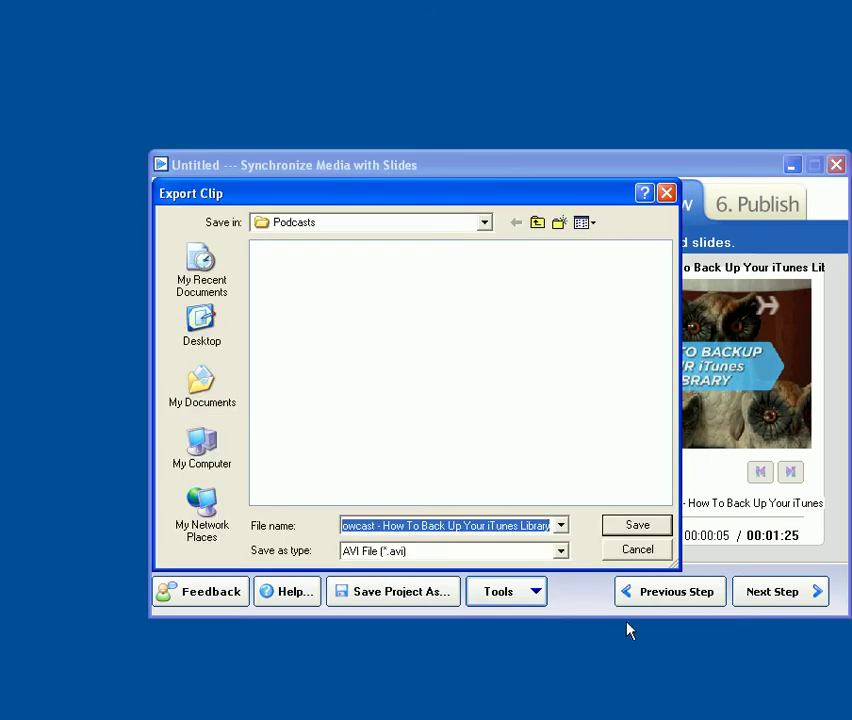
click(561, 552)
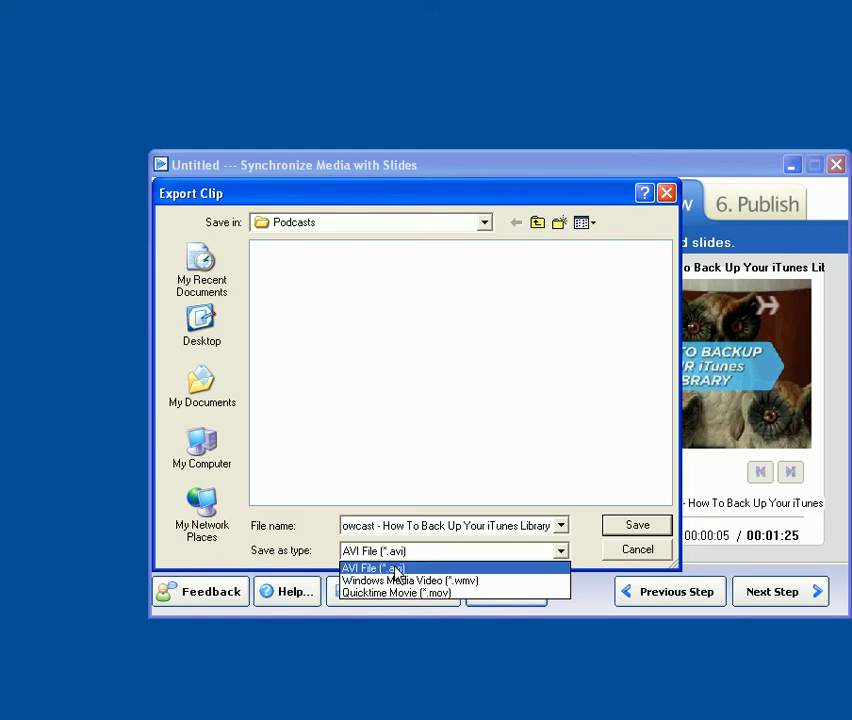
click(473, 589)
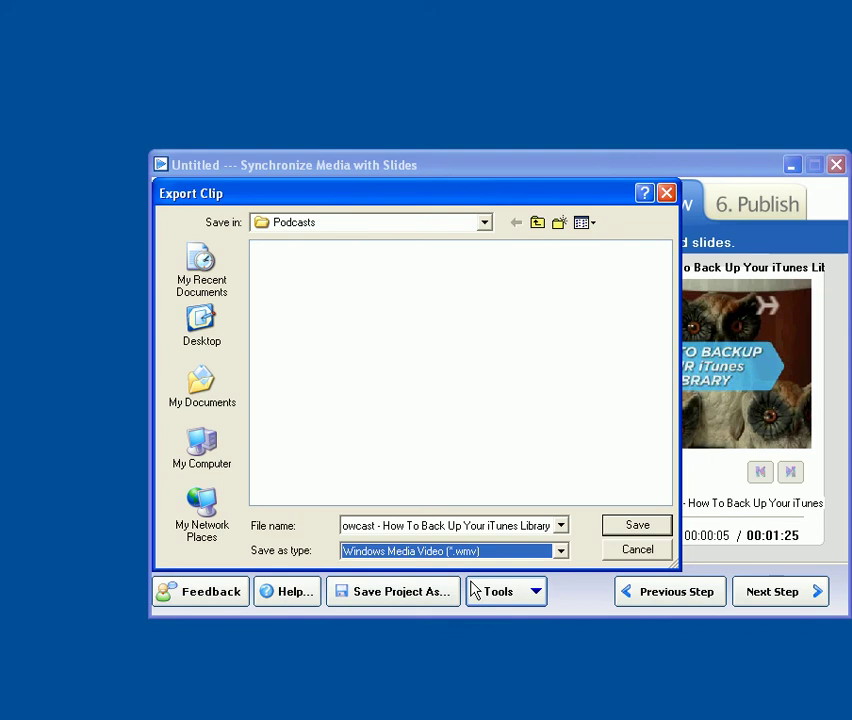
click(418, 229)
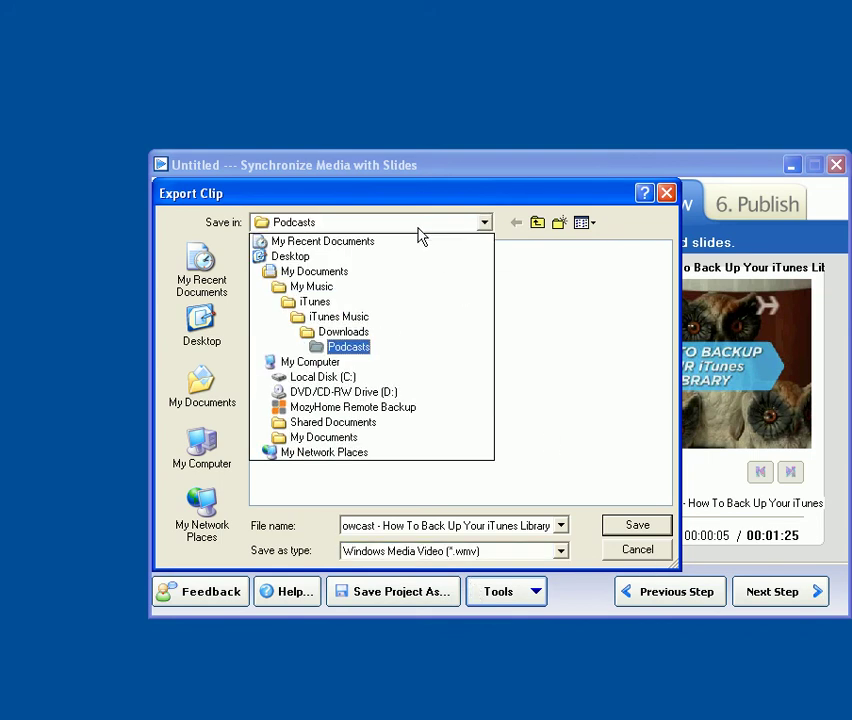
click(322, 377)
double_click(277, 283)
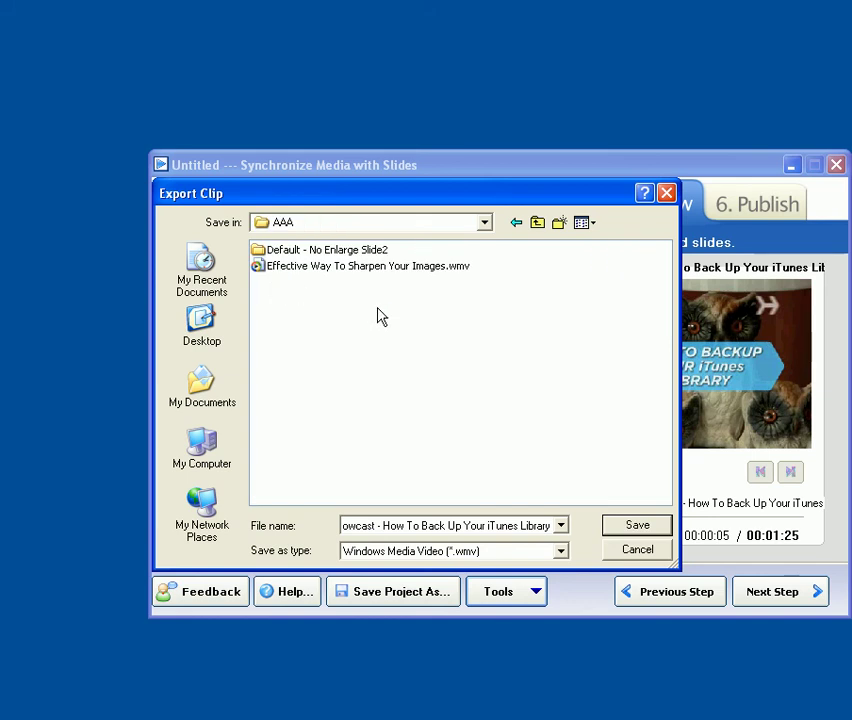
click(638, 528)
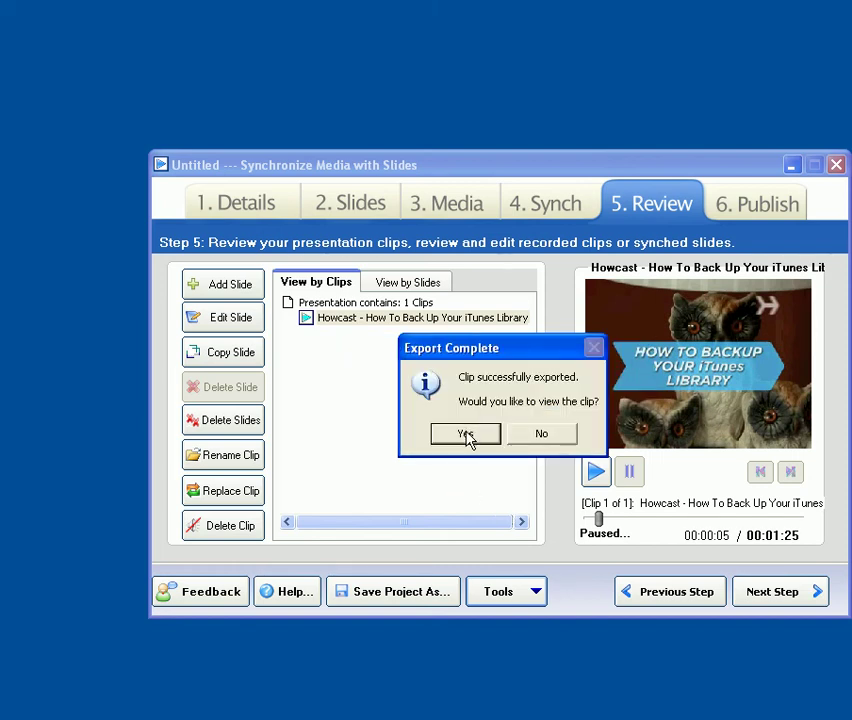
- Play the exported WMV in Windows Media Player, pause and close it, then minimise Presio
click(466, 434)
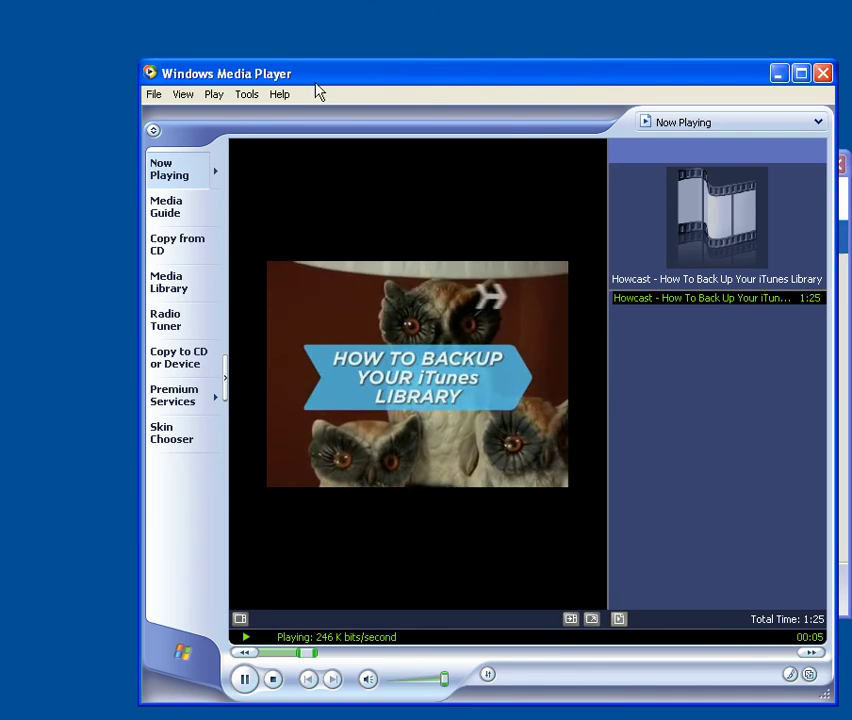
drag(327, 83, 294, 83)
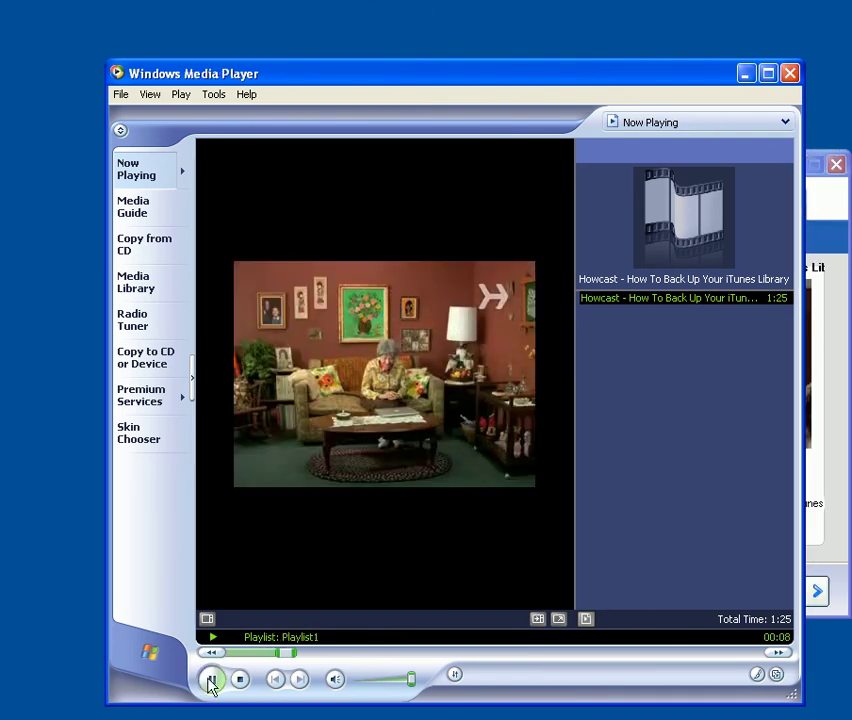
click(211, 679)
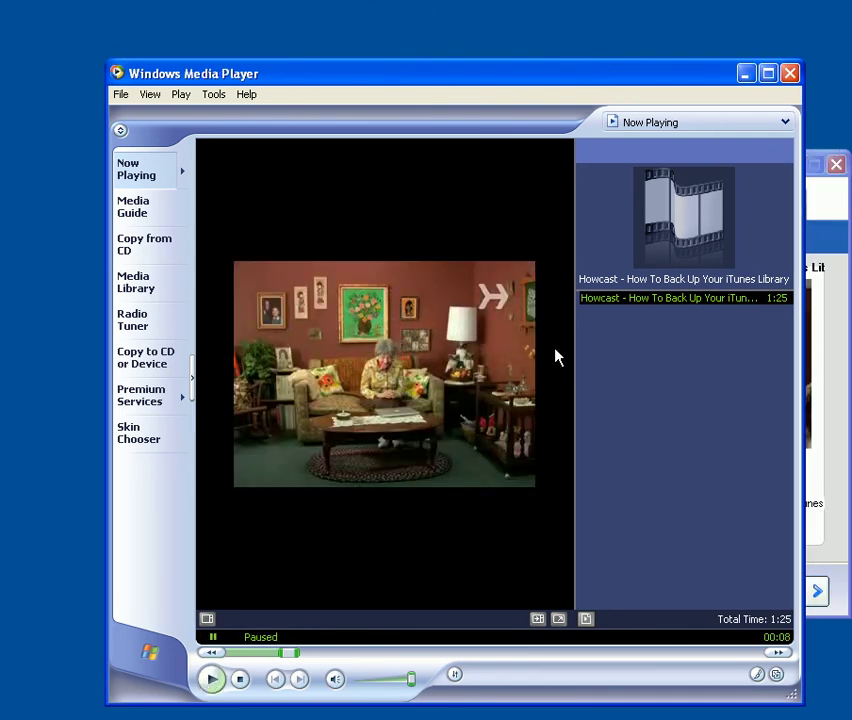
click(790, 74)
click(792, 167)
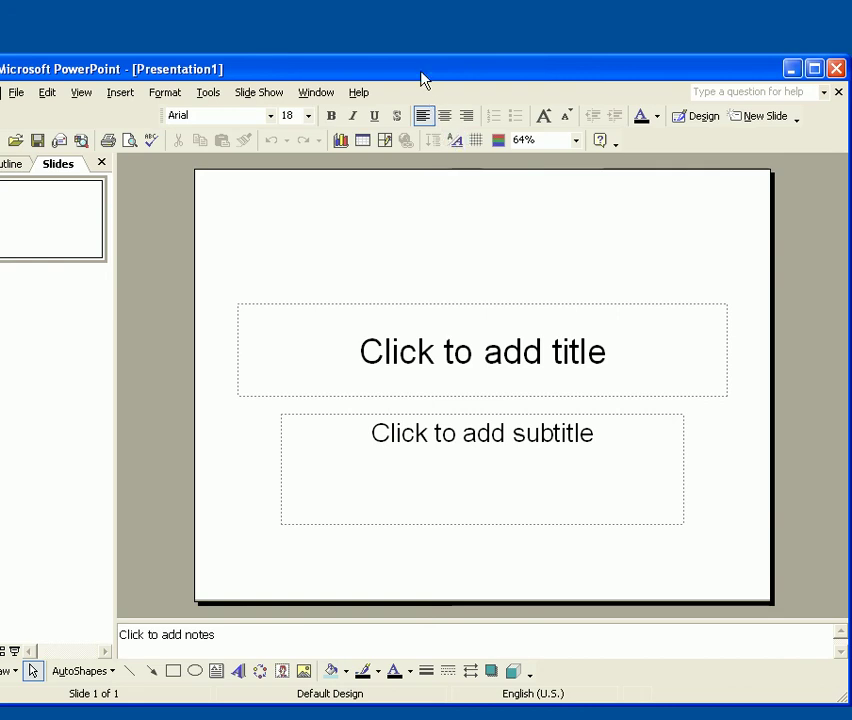
- Delete the subtitle placeholder and title the slide 'Embedded video', moving the title higher
drag(421, 80, 441, 72)
drag(849, 702, 820, 662)
click(530, 493)
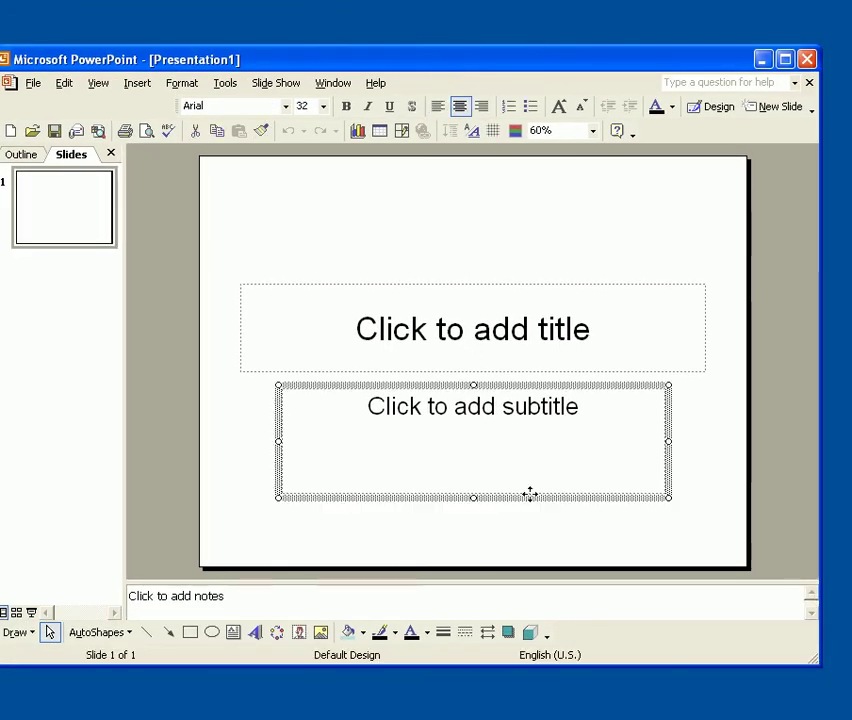
key(Delete)
click(523, 333)
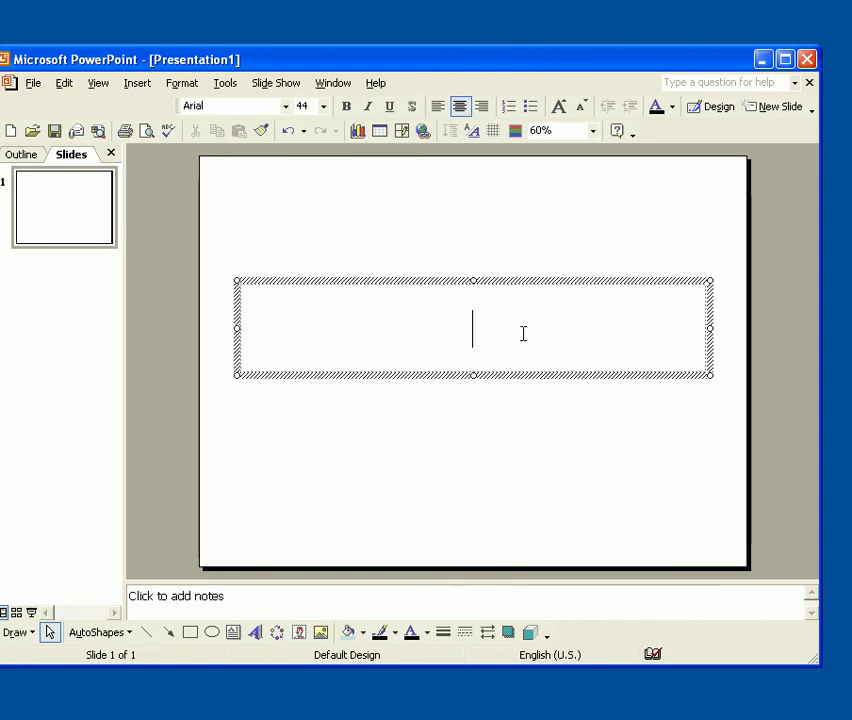
text(Embedd)
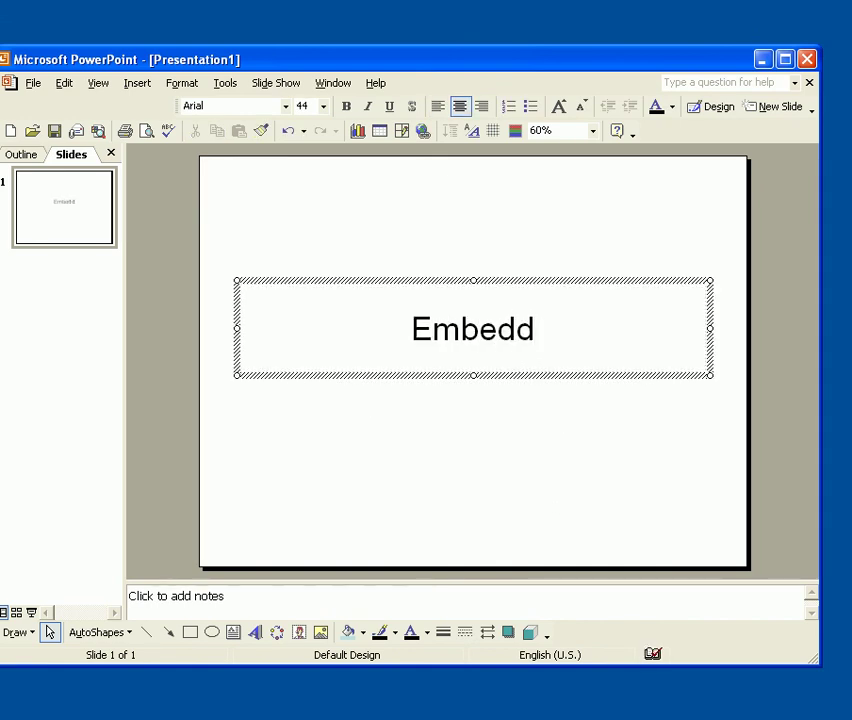
text(ed video)
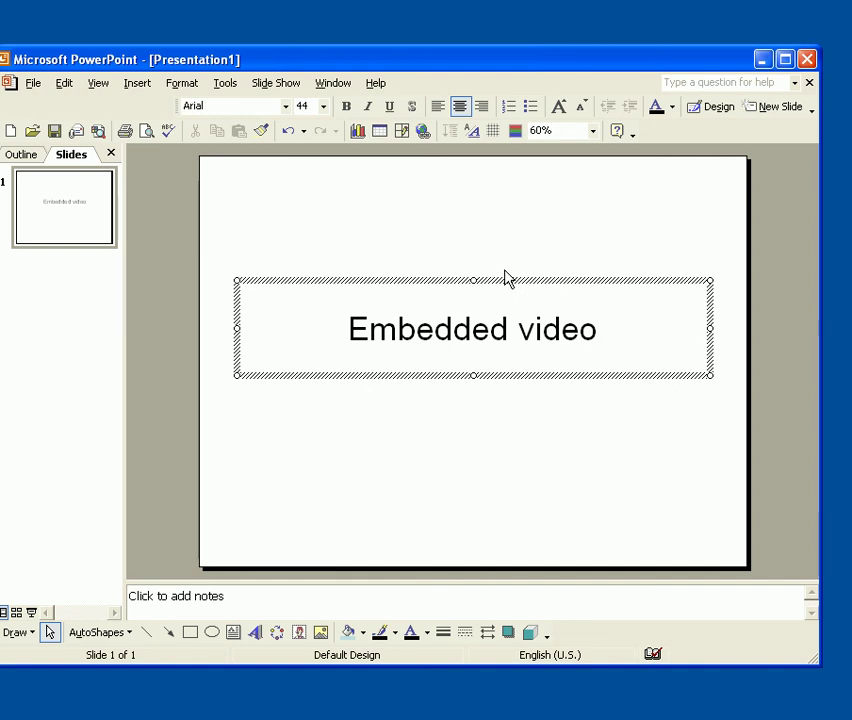
drag(505, 283, 500, 220)
- Give the slide a light blue background fill
right_click(504, 495)
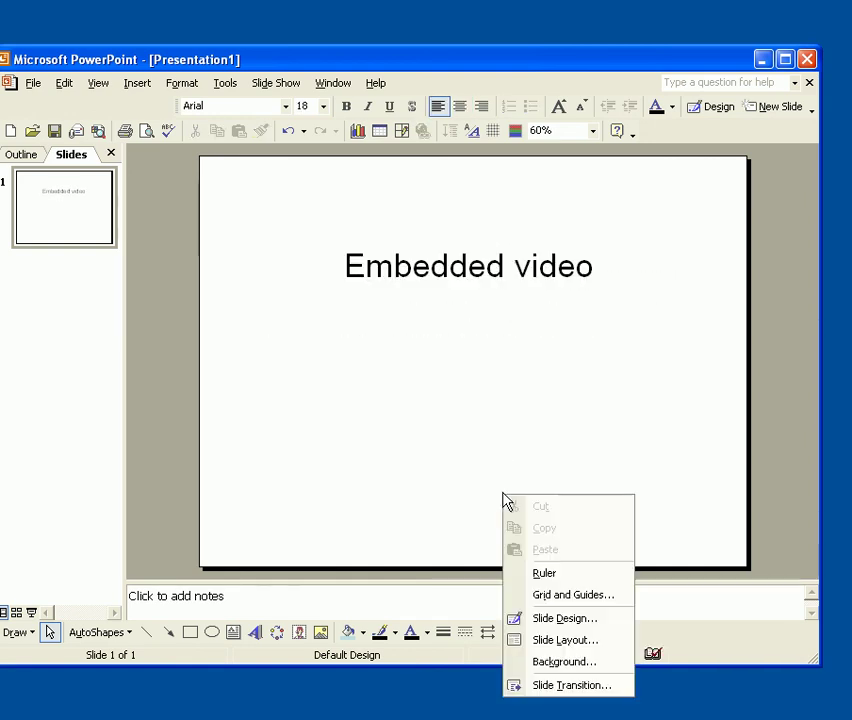
click(565, 662)
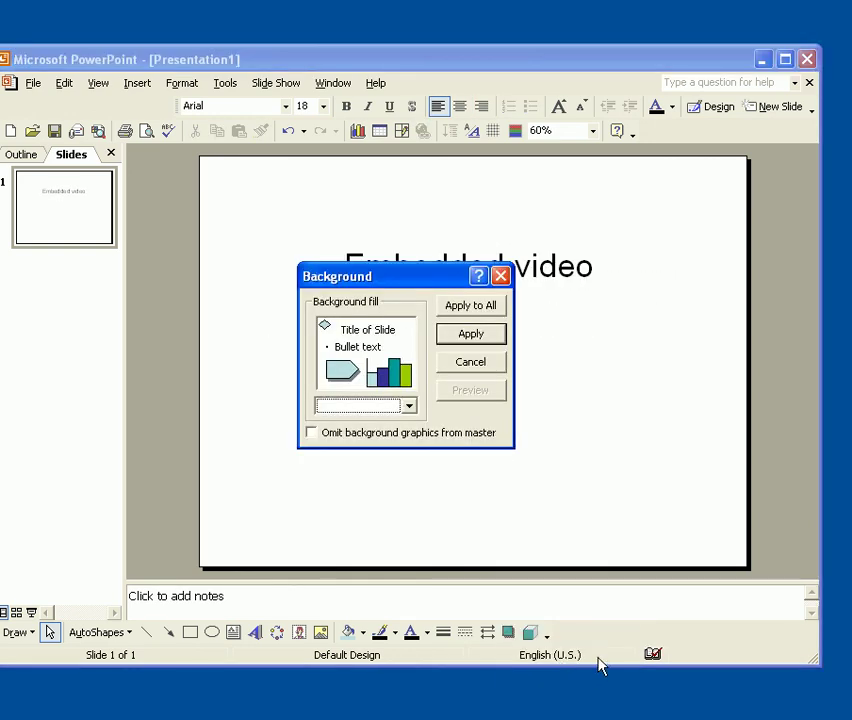
click(392, 408)
click(414, 453)
click(472, 333)
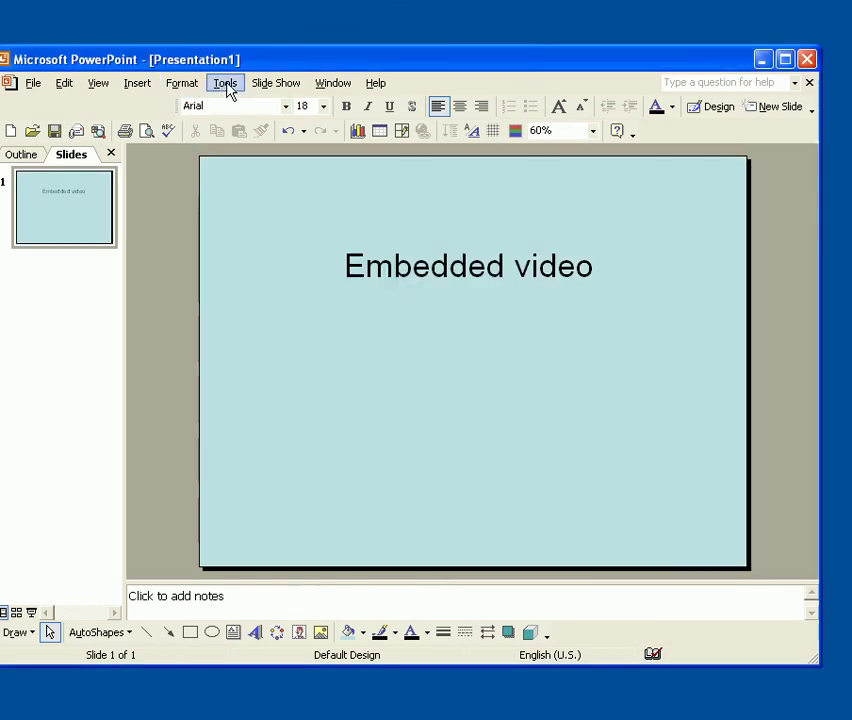
drag(240, 66, 260, 61)
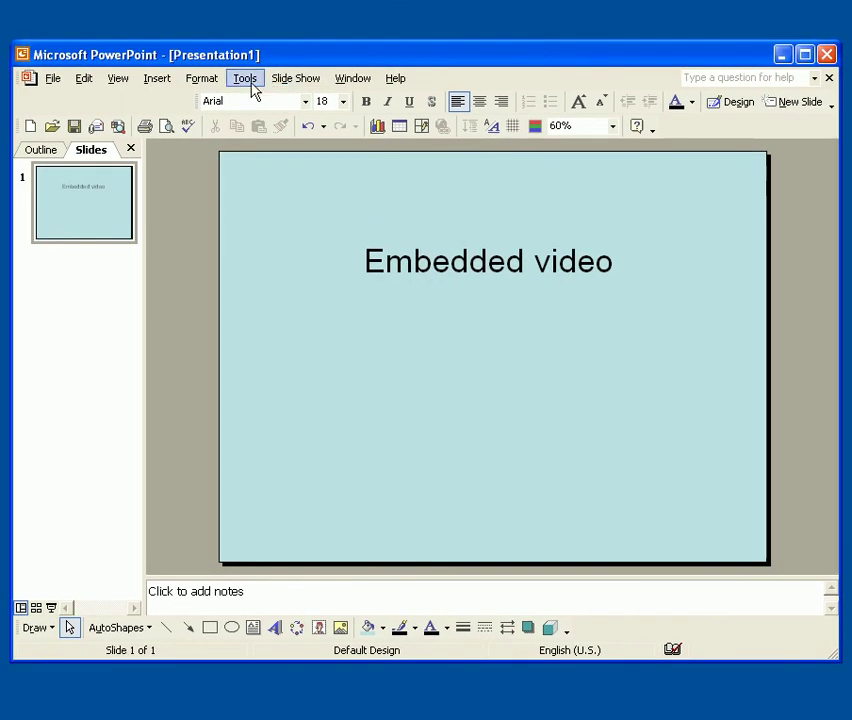
- Insert the Howcast WMV movie from AAA, set to play when clicked, and place it below the title
click(250, 86)
mouse_move(167, 86)
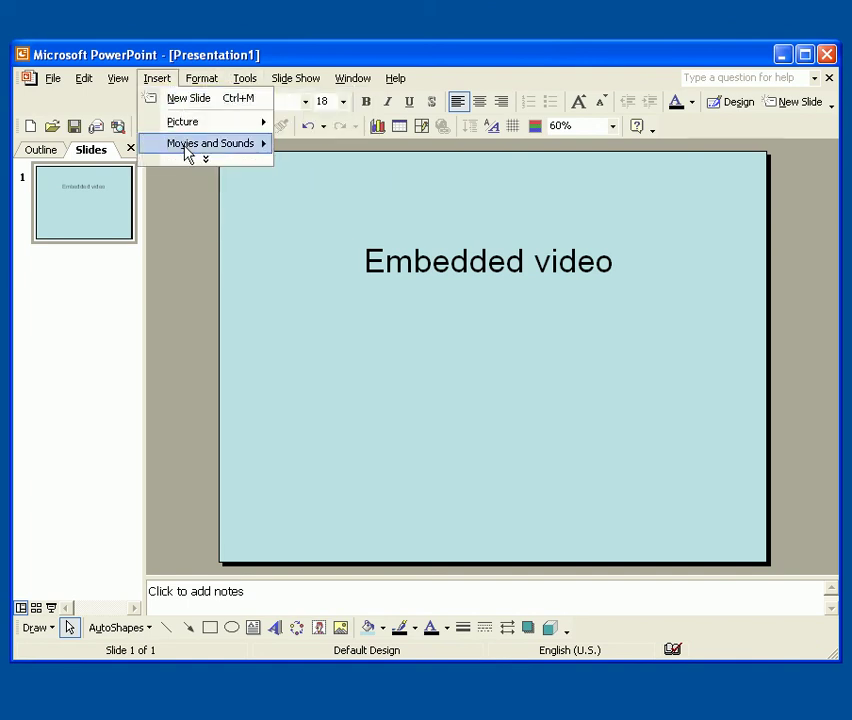
mouse_move(188, 155)
click(345, 167)
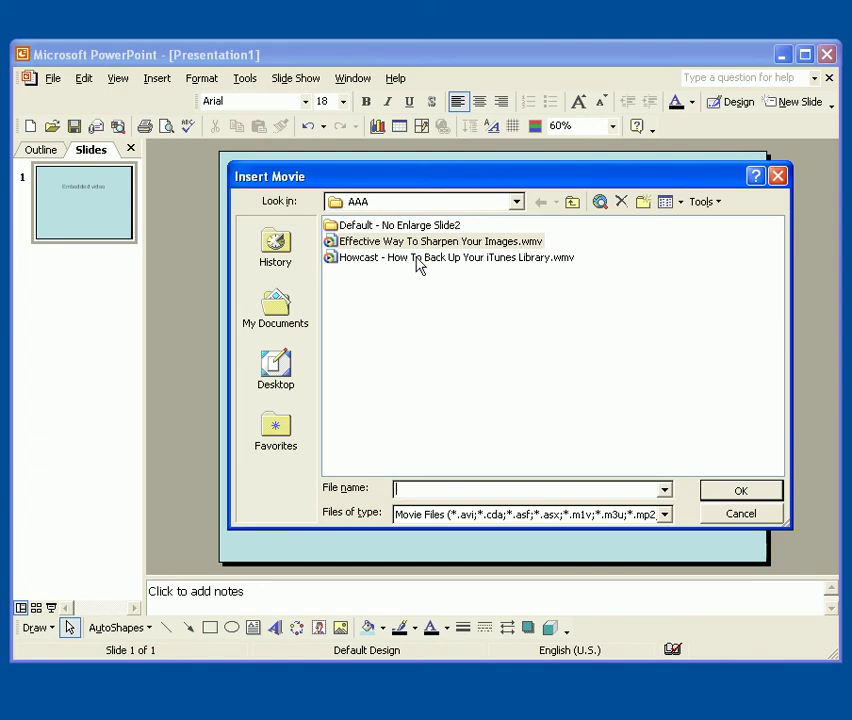
click(420, 258)
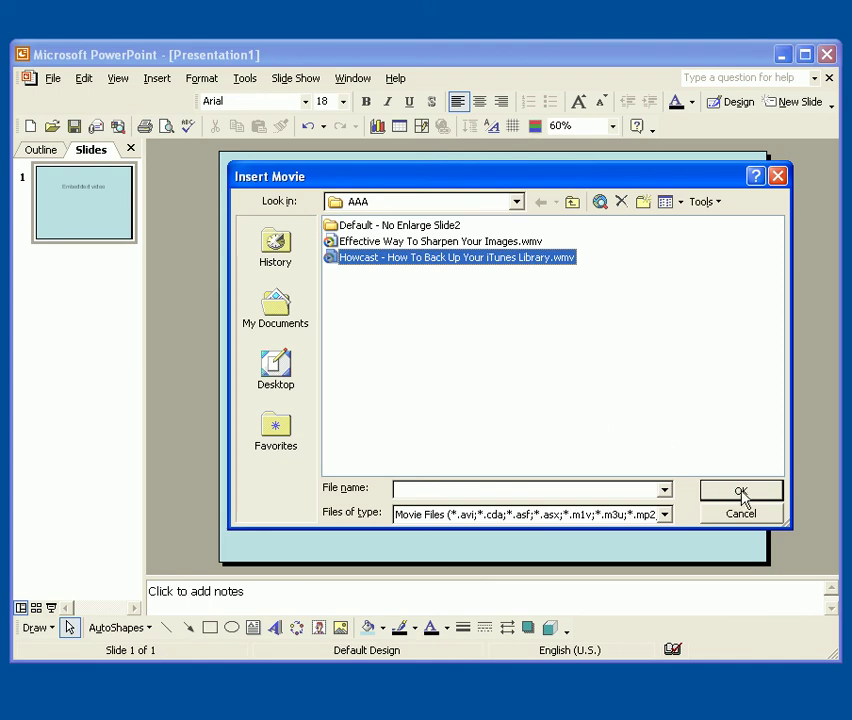
double_click(466, 262)
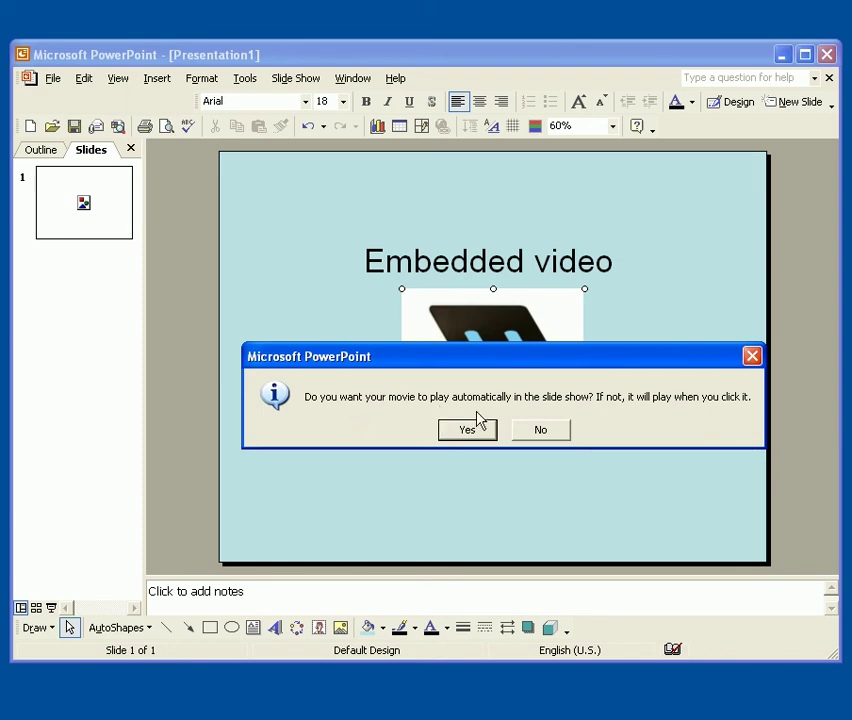
click(553, 433)
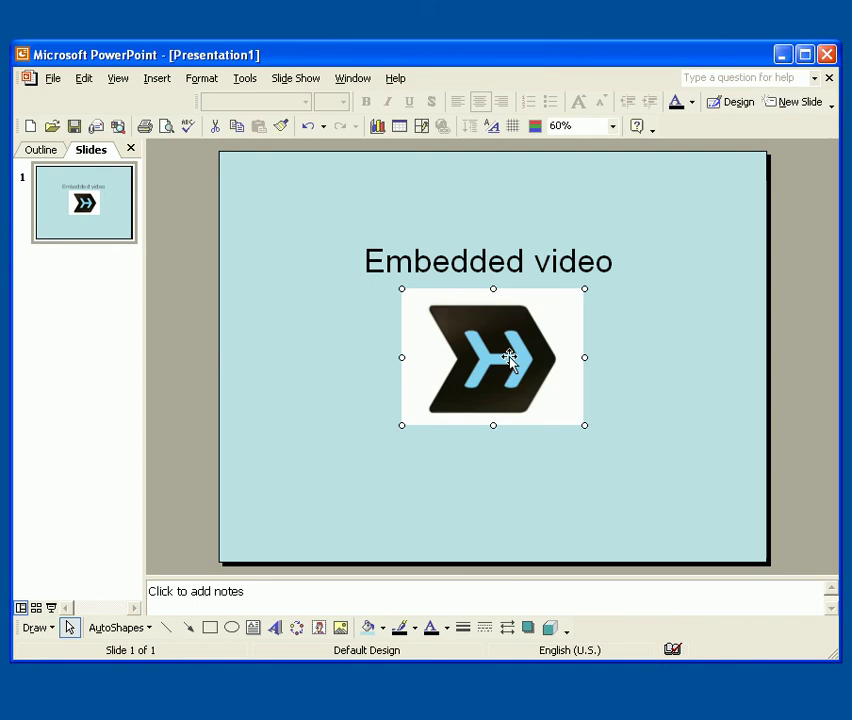
drag(510, 356, 506, 397)
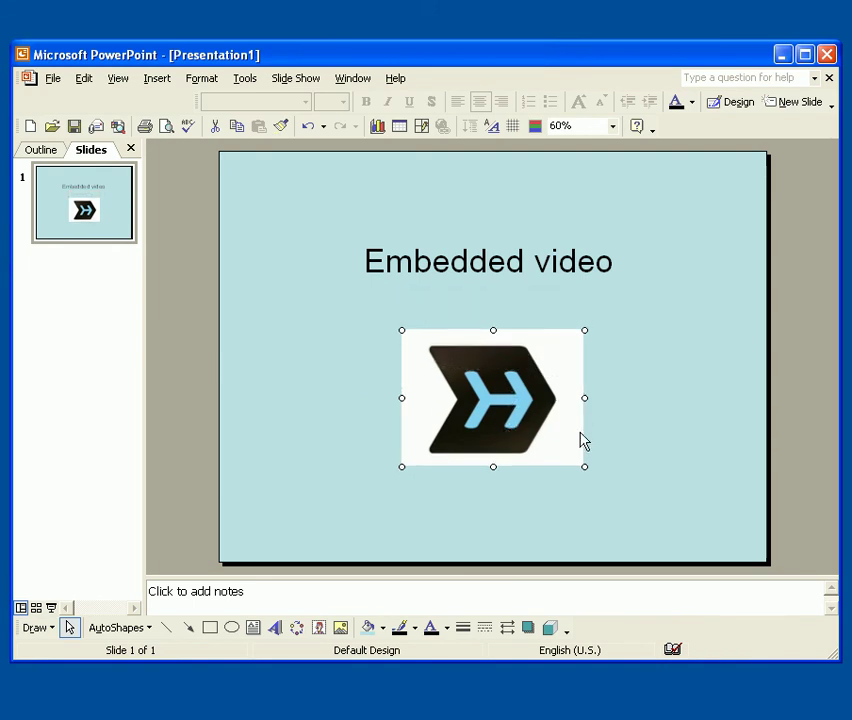
click(639, 447)
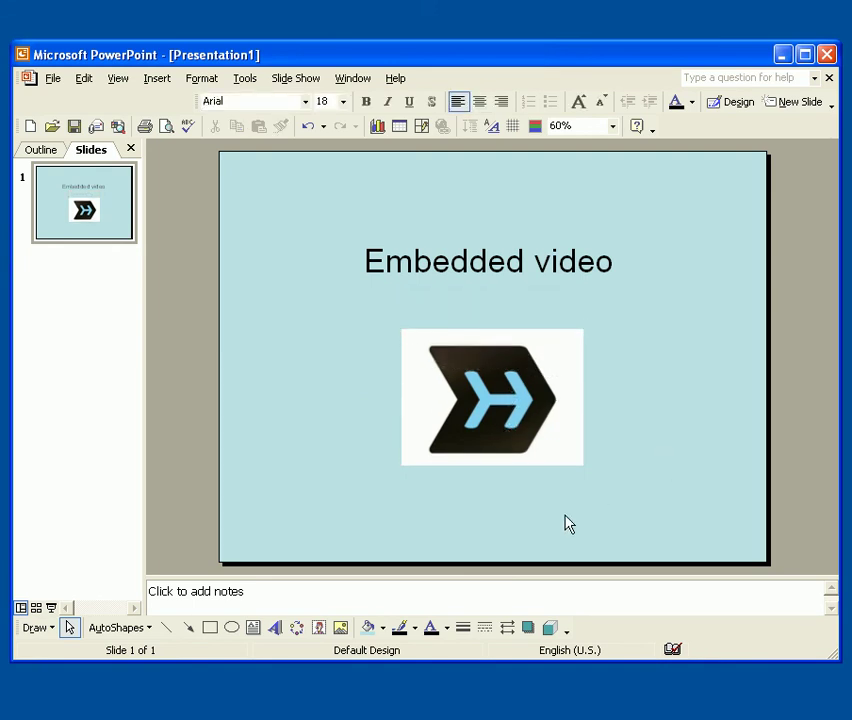